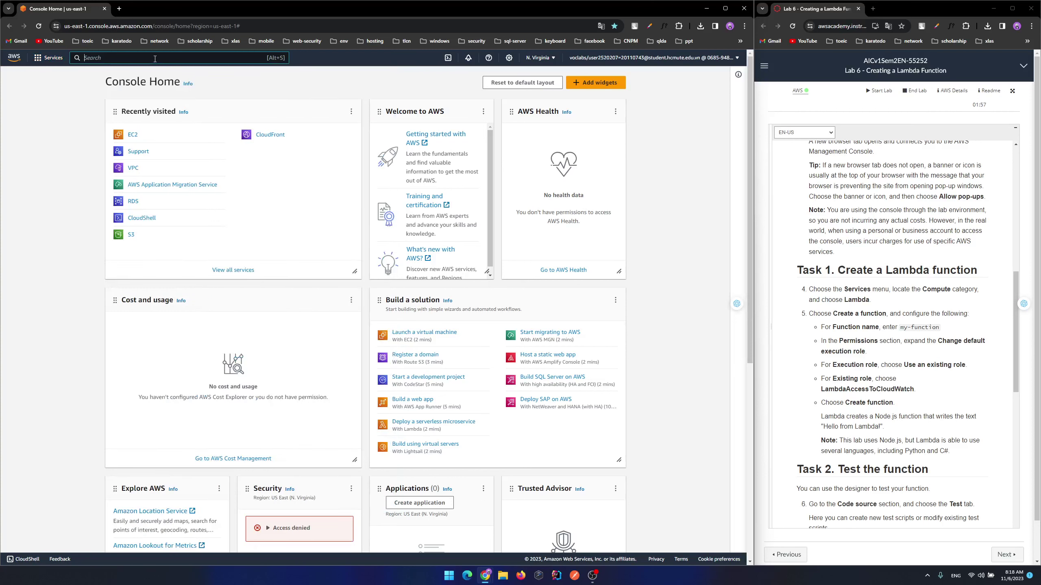
Step: Open the Lambda service, start creating a function, and select the function name my-function in the lab instructions
{"action": "type", "text": "lamda"}
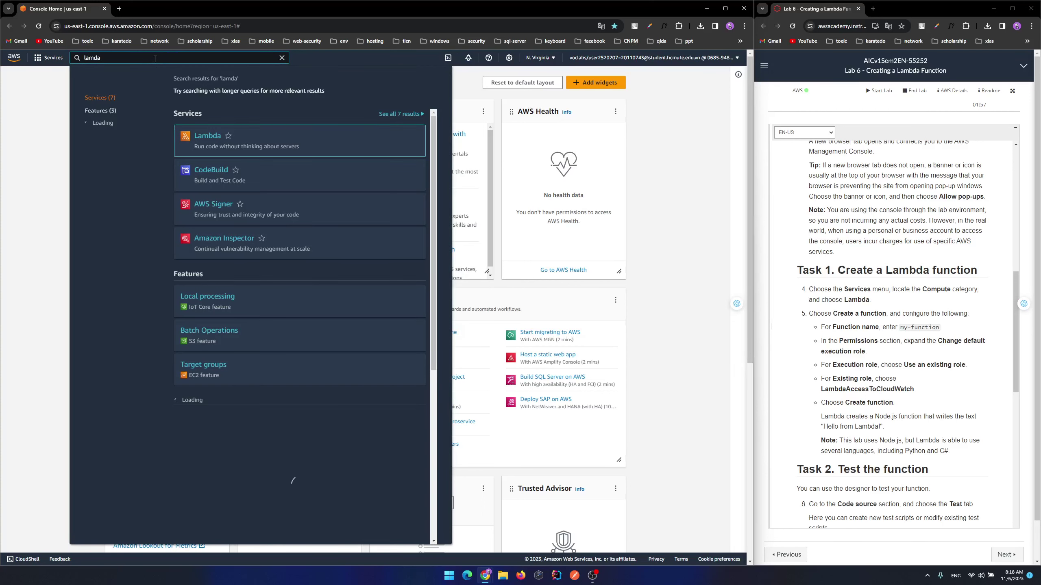
{"action": "left_click", "coordinate": [207, 138]}
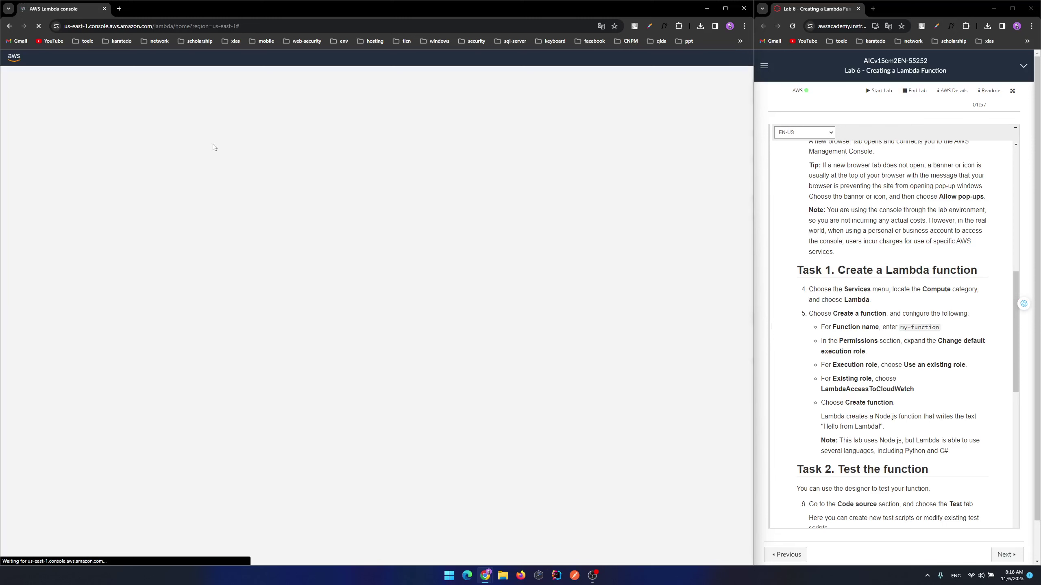
{"action": "mouse_move", "coordinate": [597, 583]}
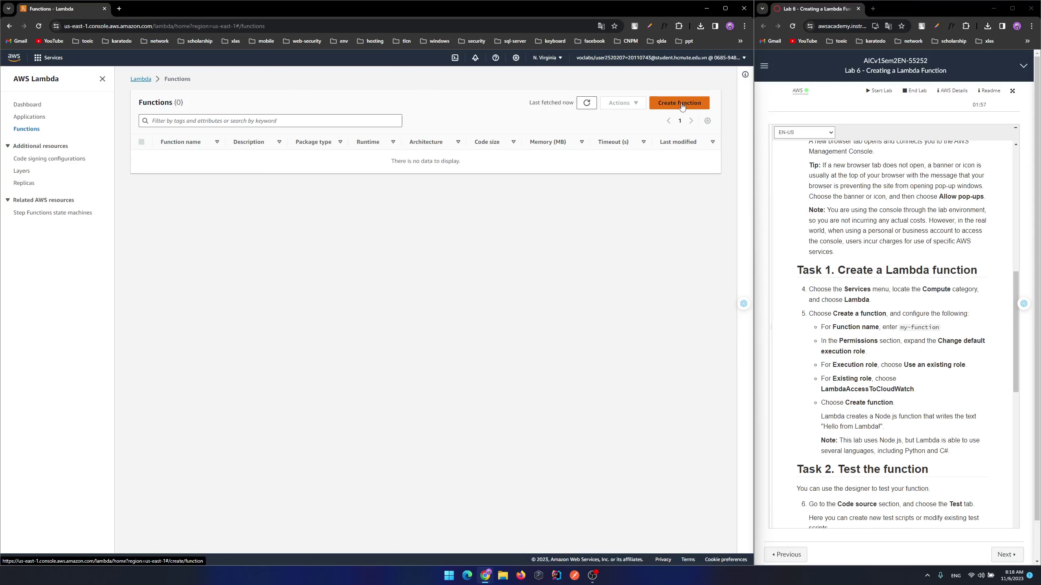
{"action": "left_click", "coordinate": [682, 106]}
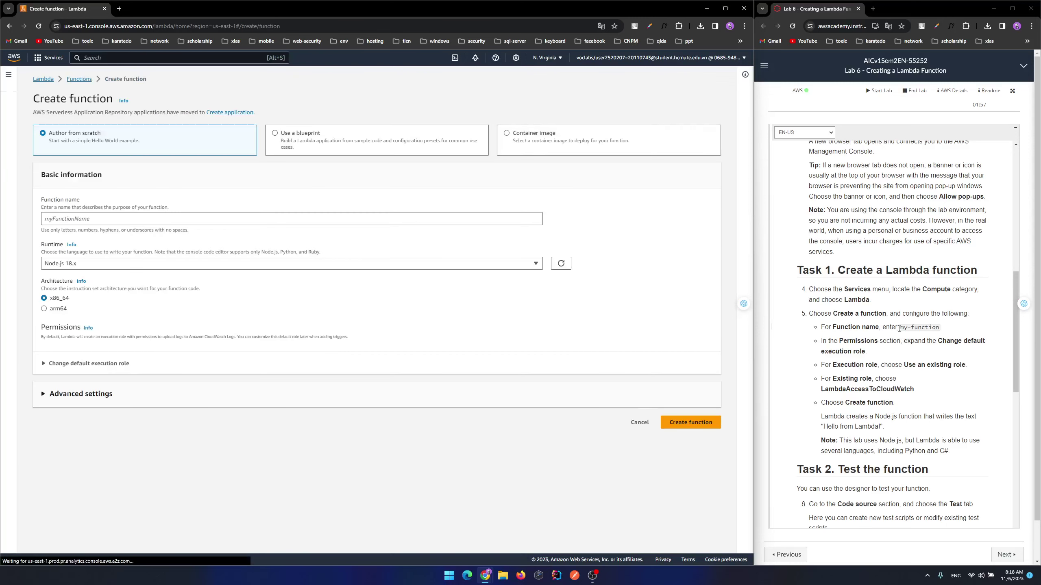
{"action": "left_click_drag", "start_coordinate": [898, 328], "coordinate": [941, 329]}
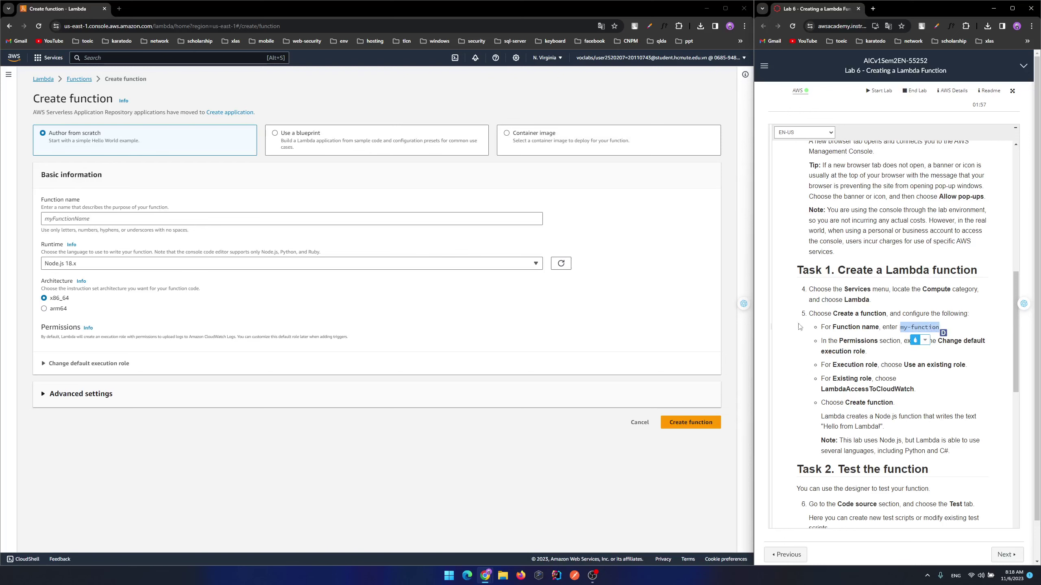
{"action": "left_click", "coordinate": [150, 222]}
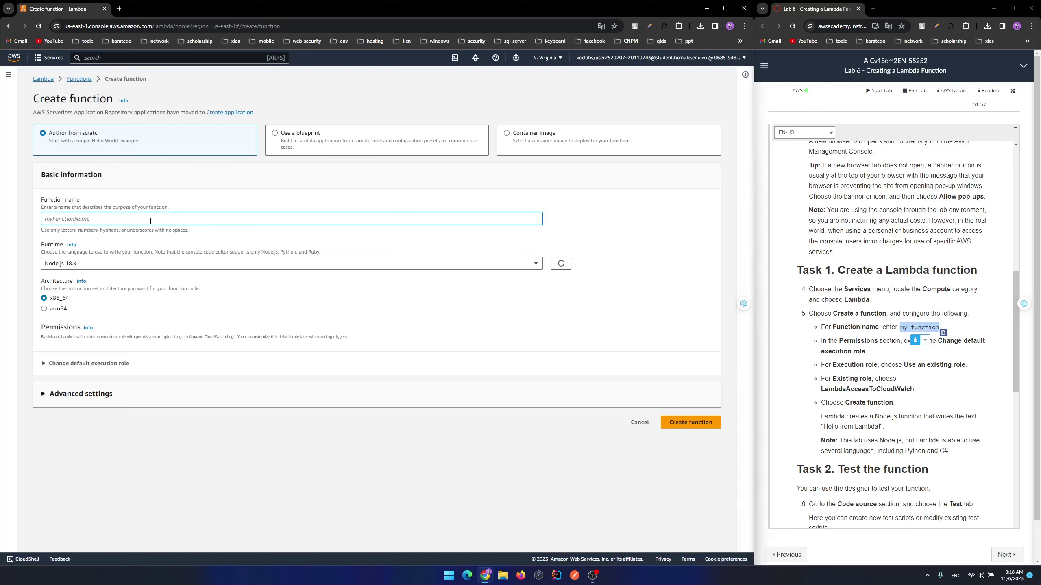
{"action": "key", "text": "ctrl+v"}
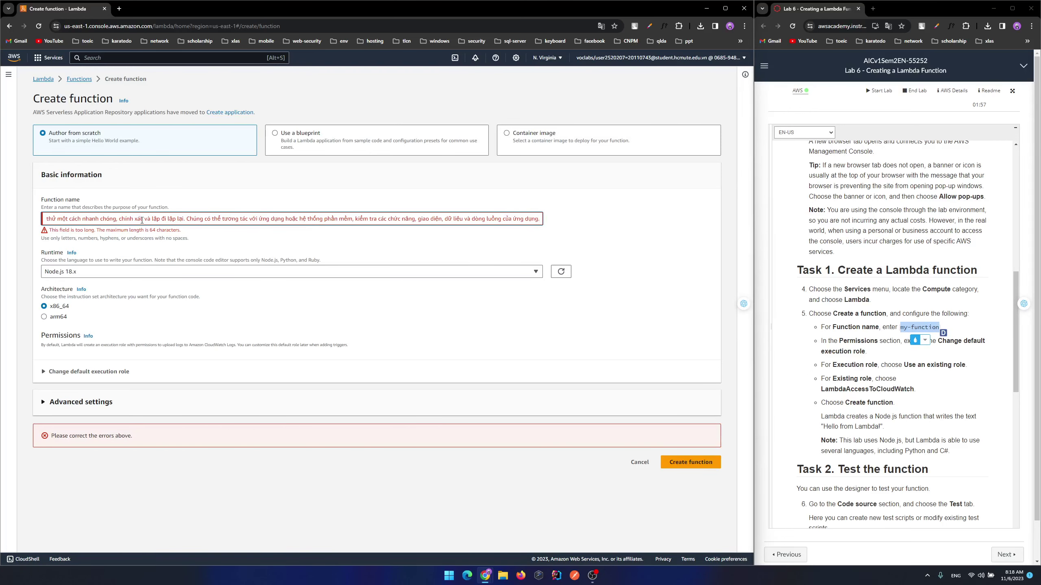
{"action": "key", "text": "ctrl+a"}
{"action": "key", "text": "End"}
{"action": "key", "text": "ctrl+a"}
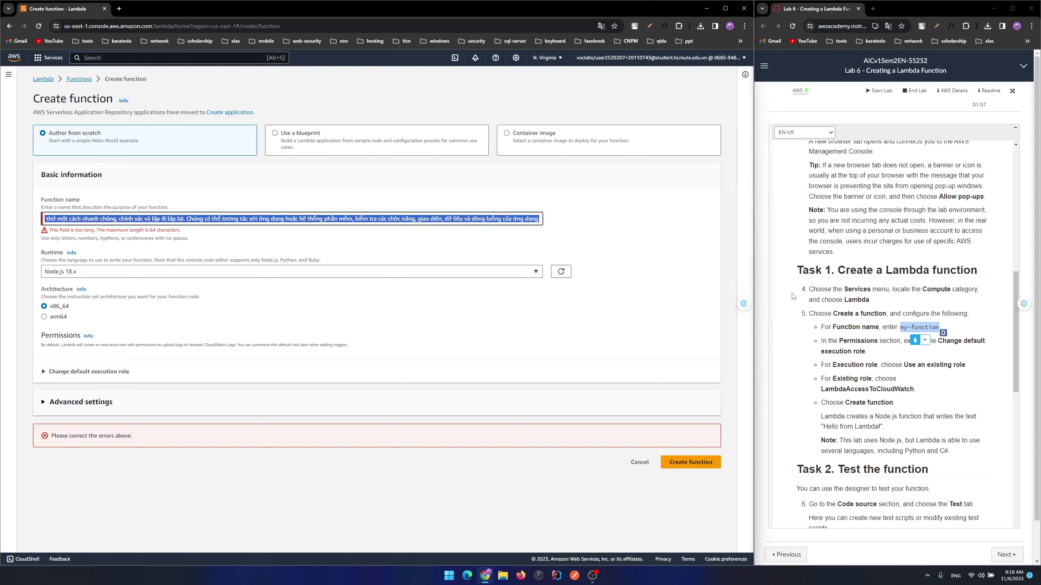
{"action": "key", "text": "BackSpace"}
Step: Copy the function name from the lab instructions and name the new function my-function
{"action": "right_click", "coordinate": [924, 335]}
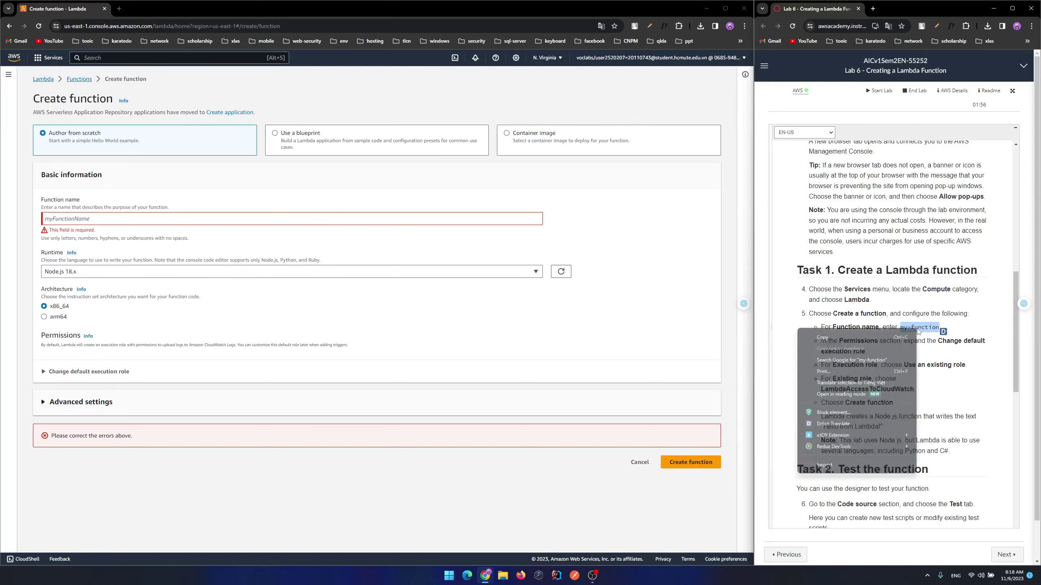
{"action": "left_click", "coordinate": [918, 342]}
{"action": "left_click", "coordinate": [381, 217]}
{"action": "key", "text": "ctrl+v"}
{"action": "left_click", "coordinate": [860, 350]}
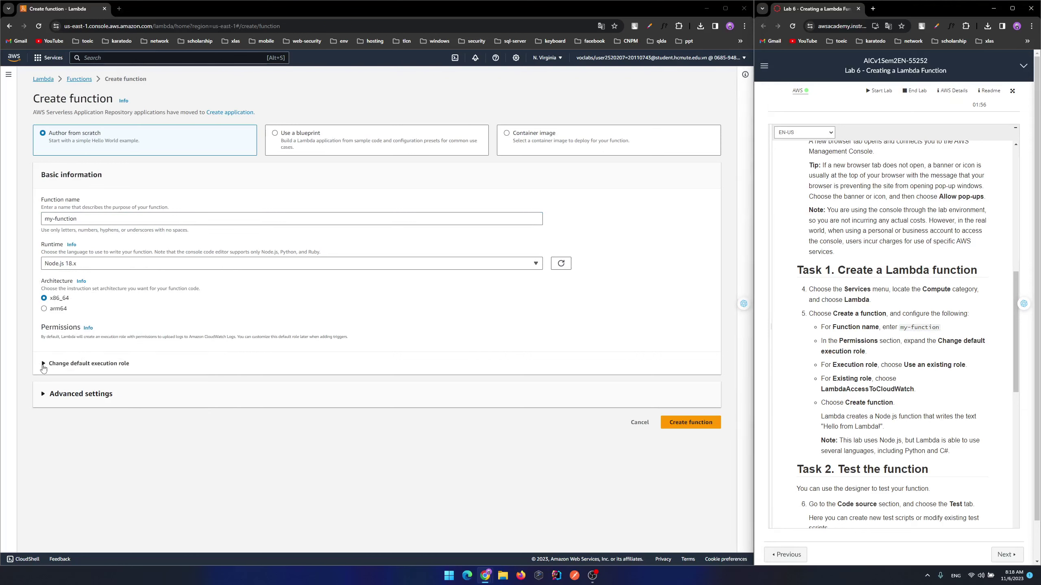
Step: Assign the existing execution role LambdaAccessToCloudWatch instead of a new role and create the function
{"action": "left_click", "coordinate": [44, 365]}
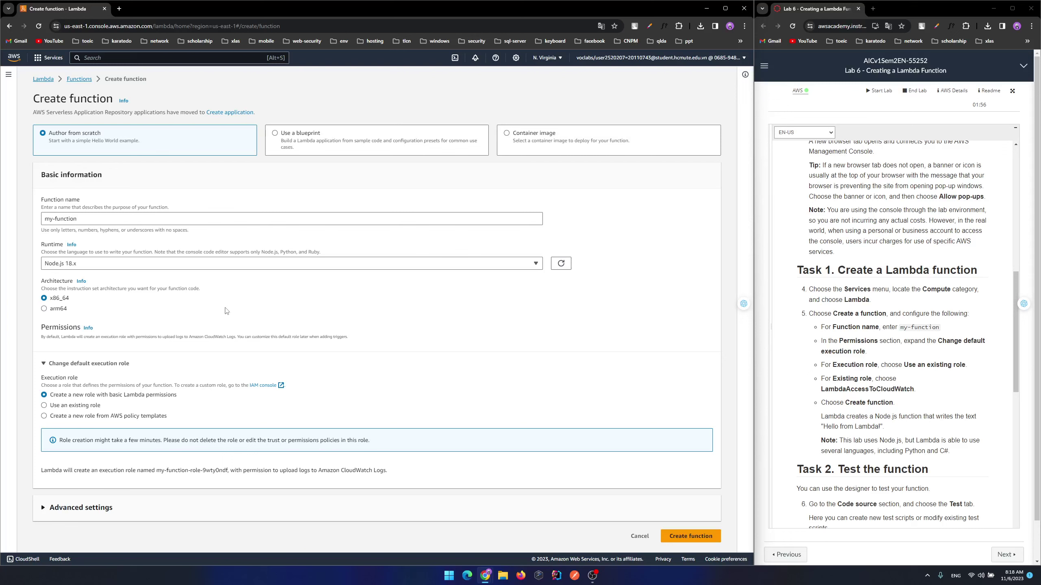
{"action": "left_click", "coordinate": [77, 406]}
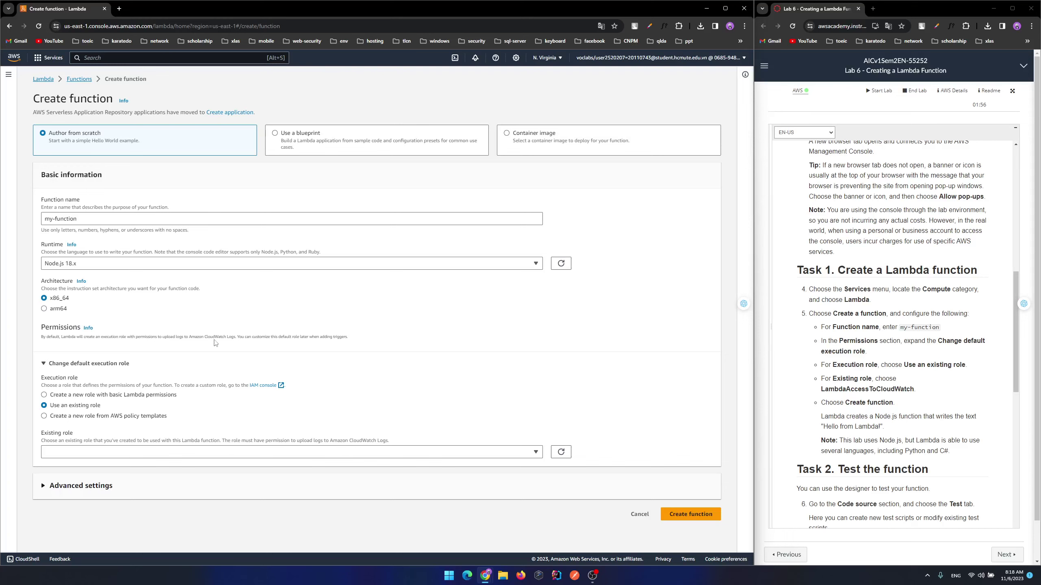
{"action": "left_click", "coordinate": [125, 453]}
{"action": "left_click", "coordinate": [90, 472]}
{"action": "left_click", "coordinate": [692, 522]}
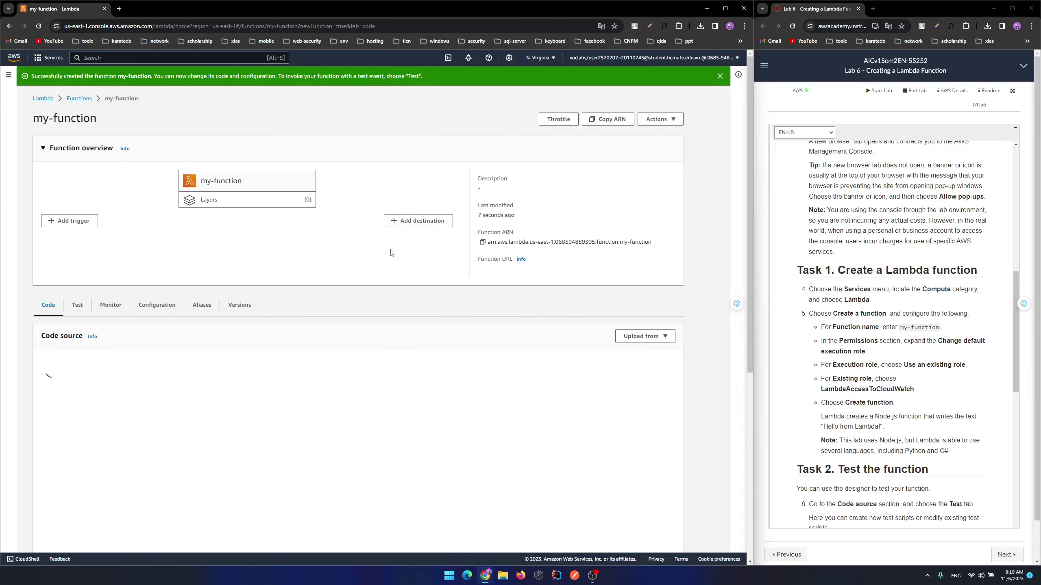
Step: Read the Task 2 testing instructions in the lab guide and look over the new function's page
{"action": "scroll", "coordinate": [876, 329], "scroll_direction": "down", "scroll_amount": 3}
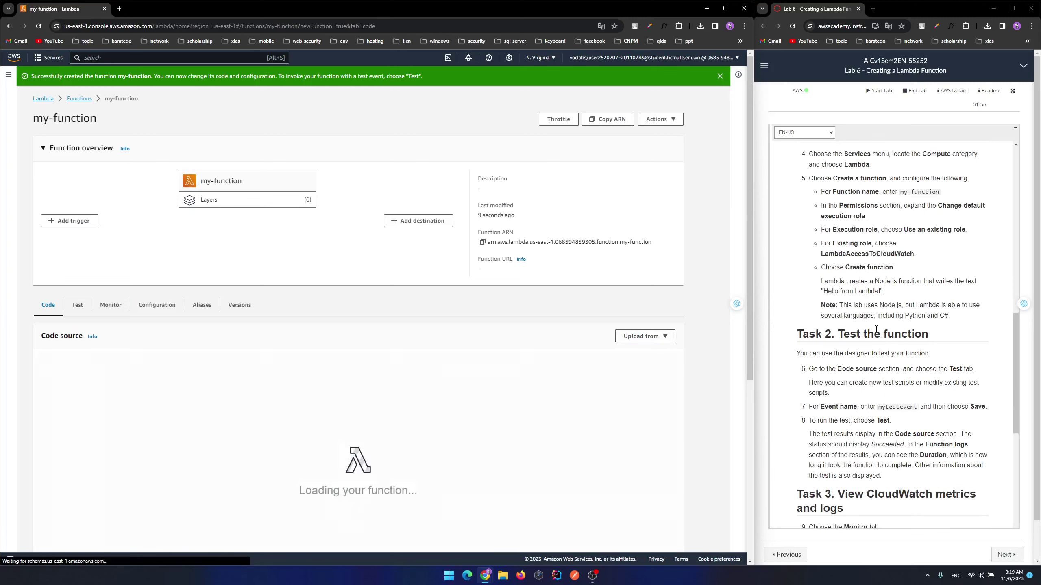
{"action": "scroll", "coordinate": [876, 328], "scroll_direction": "down", "scroll_amount": 3}
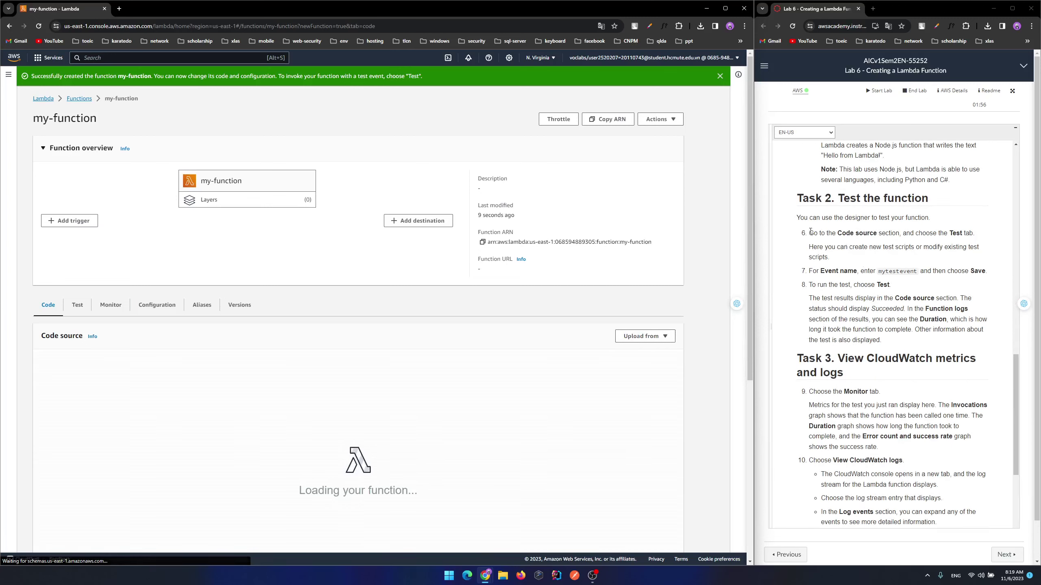
{"action": "left_click_drag", "start_coordinate": [796, 217], "coordinate": [942, 226]}
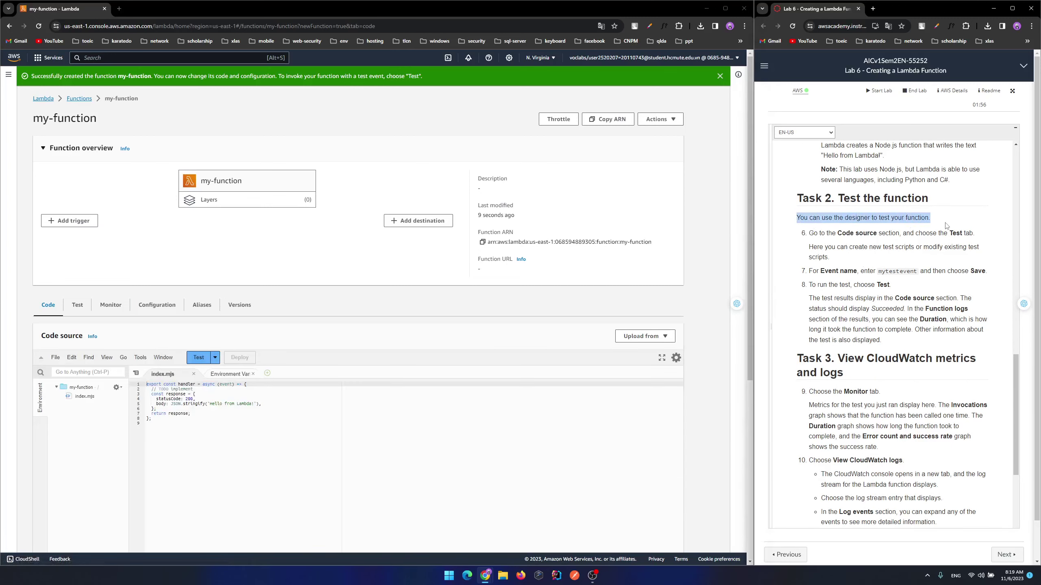
{"action": "scroll", "coordinate": [465, 466], "scroll_direction": "down", "scroll_amount": 1}
{"action": "scroll", "coordinate": [465, 465], "scroll_direction": "down", "scroll_amount": 3}
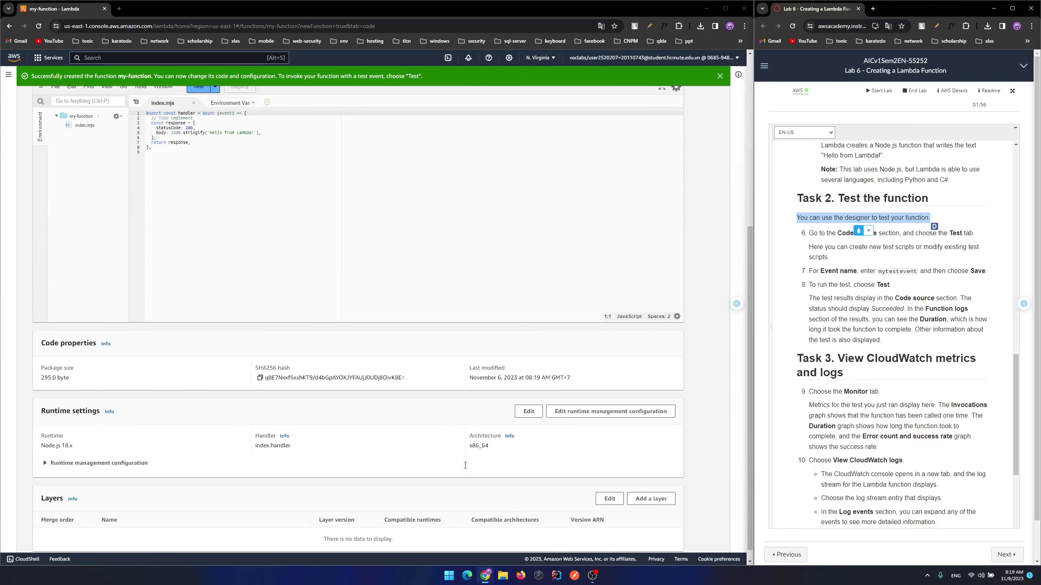
{"action": "left_click", "coordinate": [227, 330]}
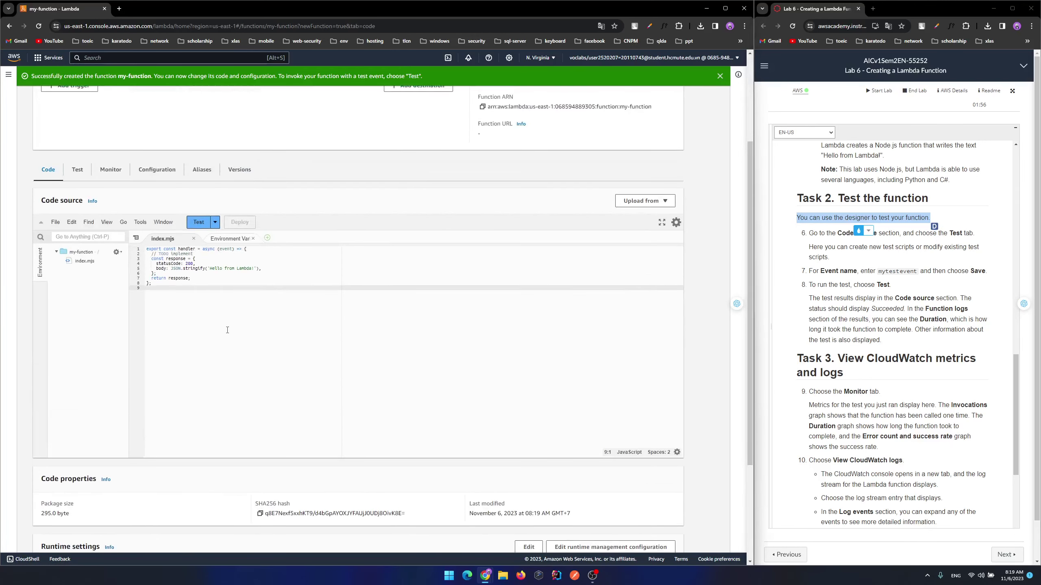
{"action": "scroll", "coordinate": [830, 318], "scroll_direction": "up", "scroll_amount": 3}
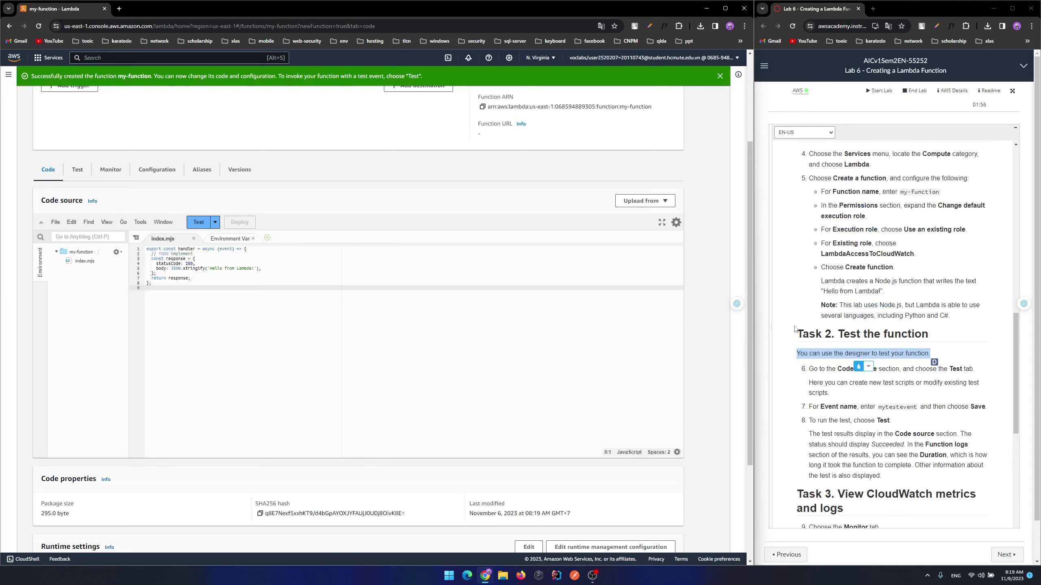
{"action": "left_click", "coordinate": [810, 367]}
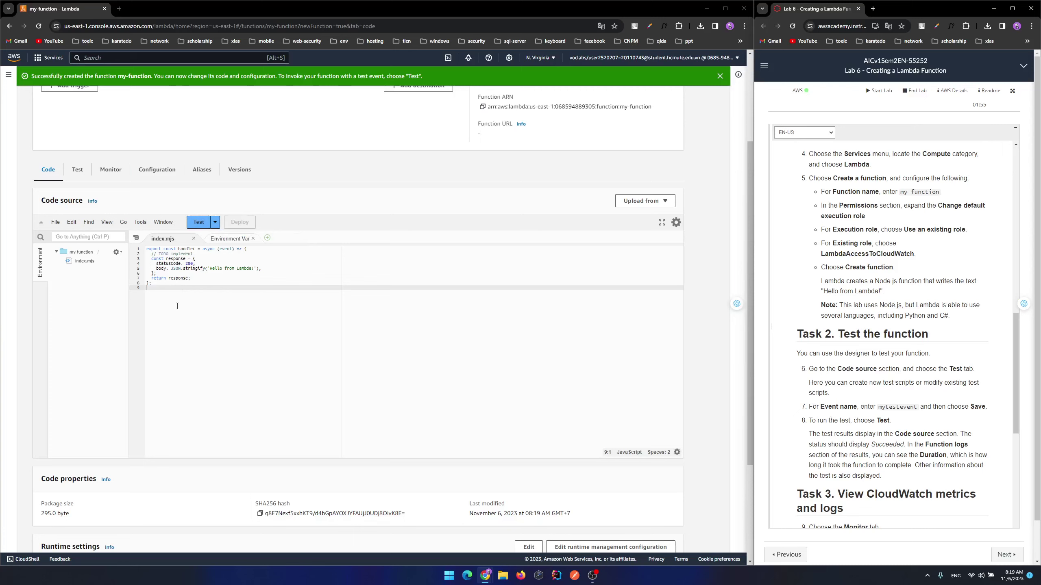
Step: Examine the handler code in index.mjs, the environment variables, and the code properties and runtime settings of my-function
{"action": "left_click", "coordinate": [228, 249]}
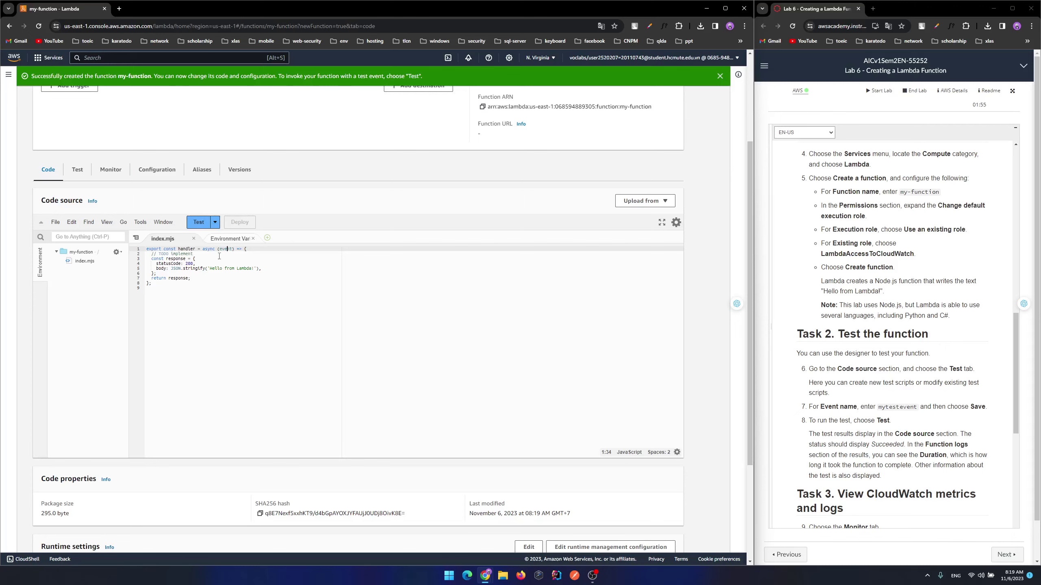
{"action": "left_click", "coordinate": [174, 263]}
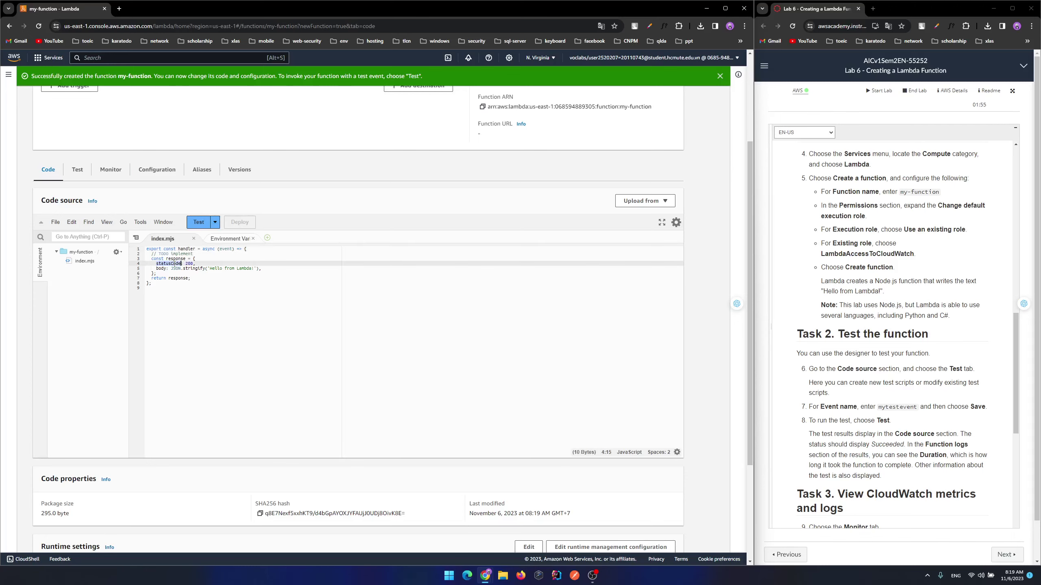
{"action": "left_click", "coordinate": [226, 309]}
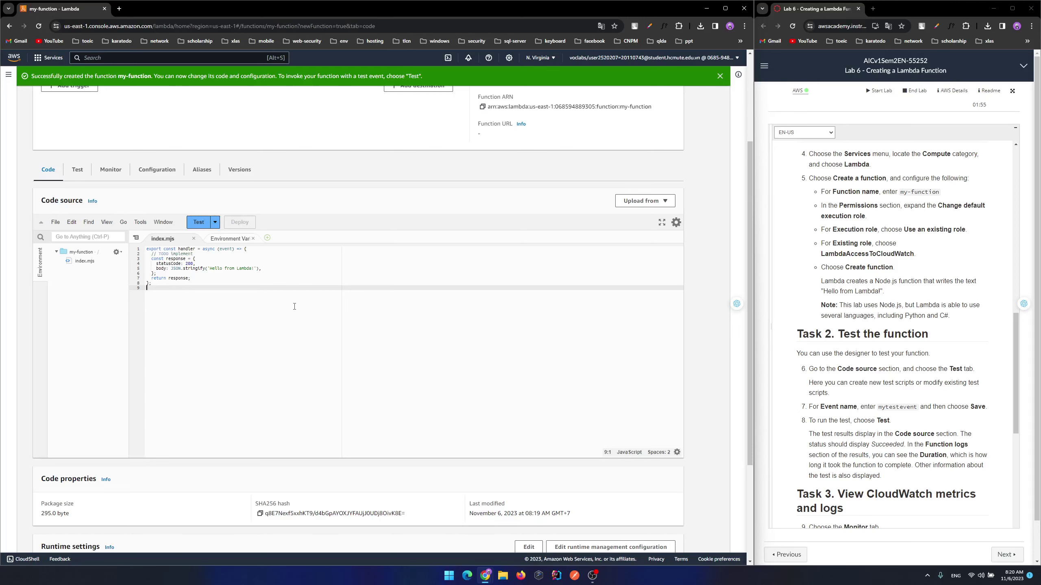
{"action": "scroll", "coordinate": [294, 306], "scroll_direction": "down", "scroll_amount": 4}
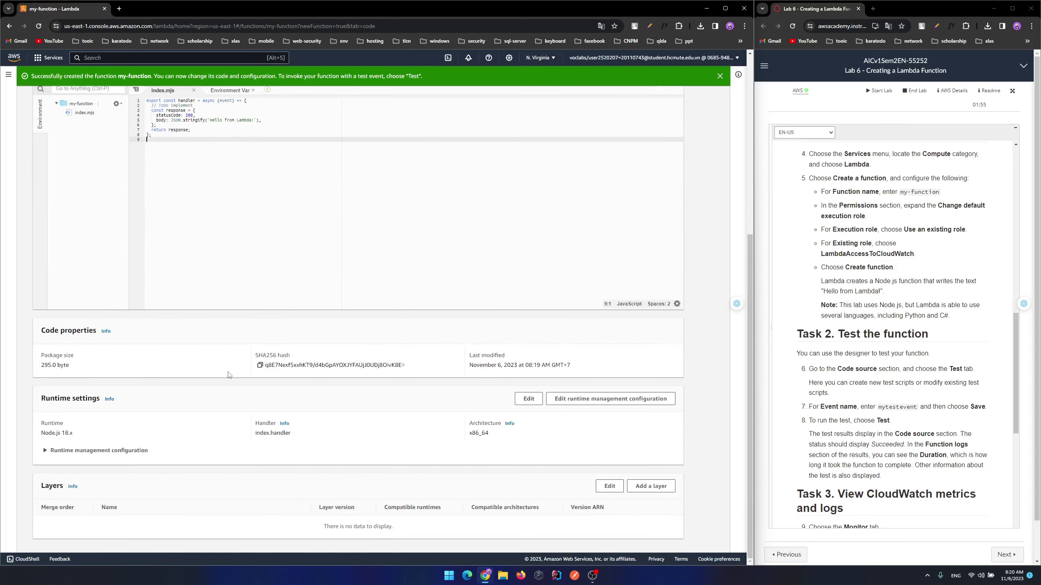
{"action": "scroll", "coordinate": [228, 375], "scroll_direction": "up", "scroll_amount": 4}
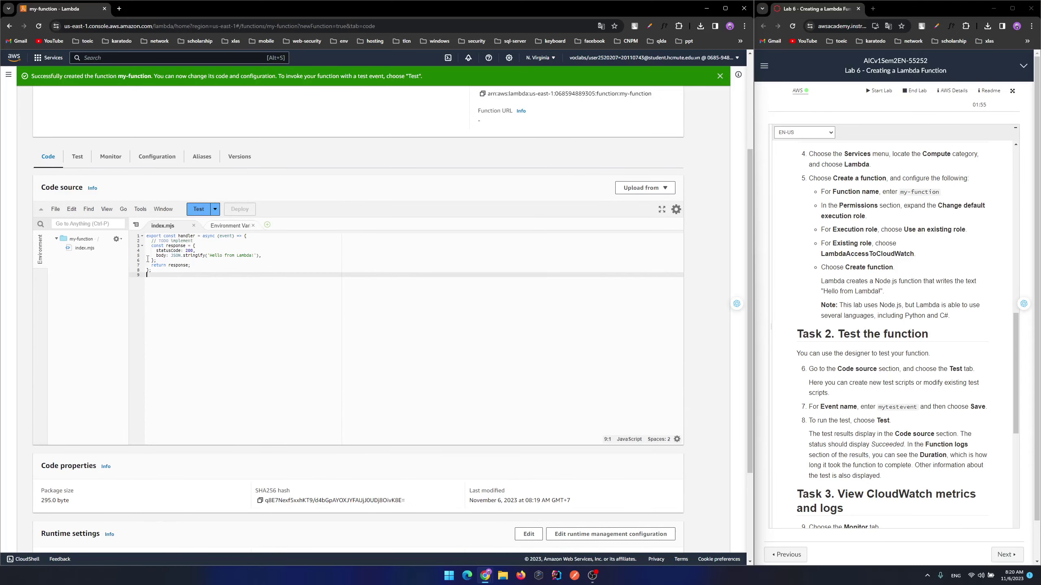
{"action": "left_click", "coordinate": [230, 226]}
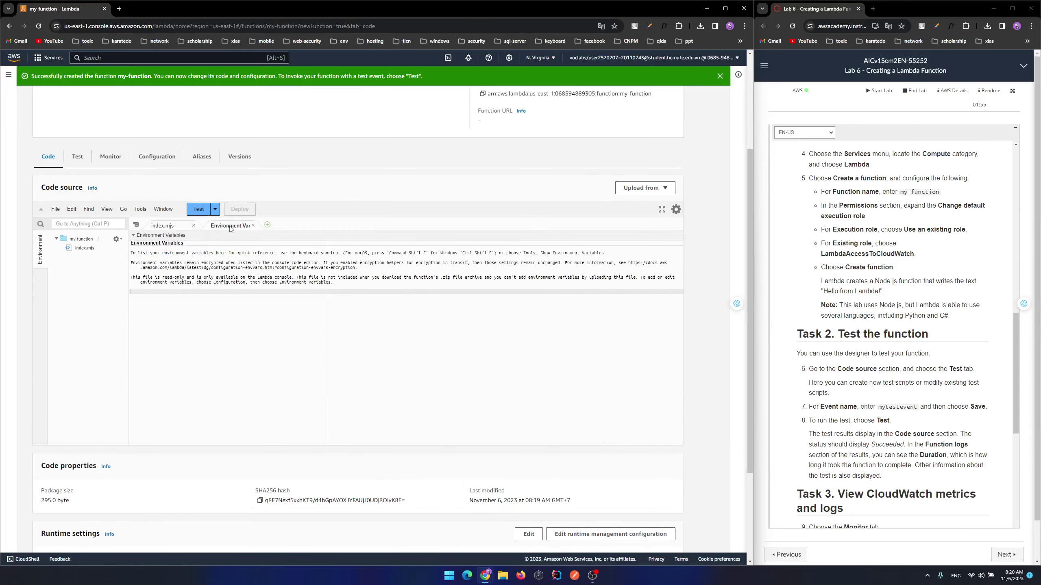
{"action": "left_click", "coordinate": [170, 228]}
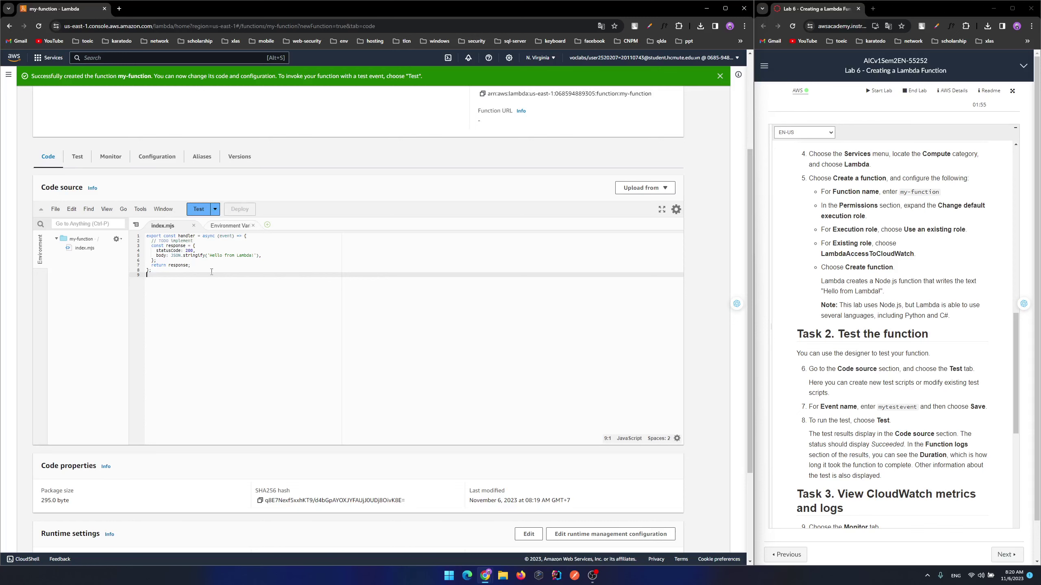
{"action": "scroll", "coordinate": [212, 272], "scroll_direction": "down", "scroll_amount": 3}
{"action": "scroll", "coordinate": [212, 272], "scroll_direction": "up", "scroll_amount": 3}
{"action": "scroll", "coordinate": [212, 273], "scroll_direction": "up", "scroll_amount": 3}
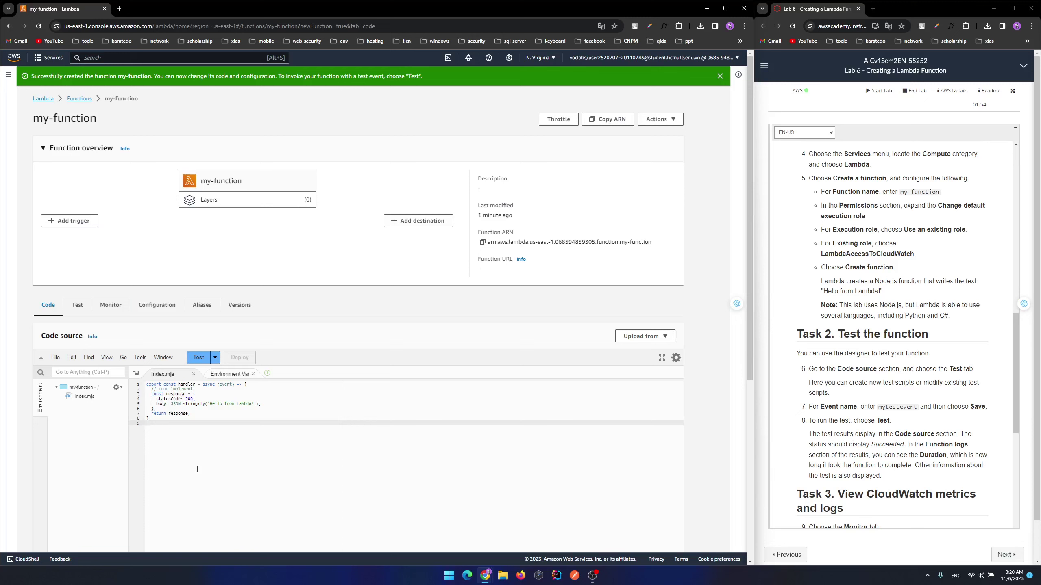
Step: Start configuring a new test event for the function and select the event name mytestevent in the lab instructions
{"action": "left_click", "coordinate": [199, 359]}
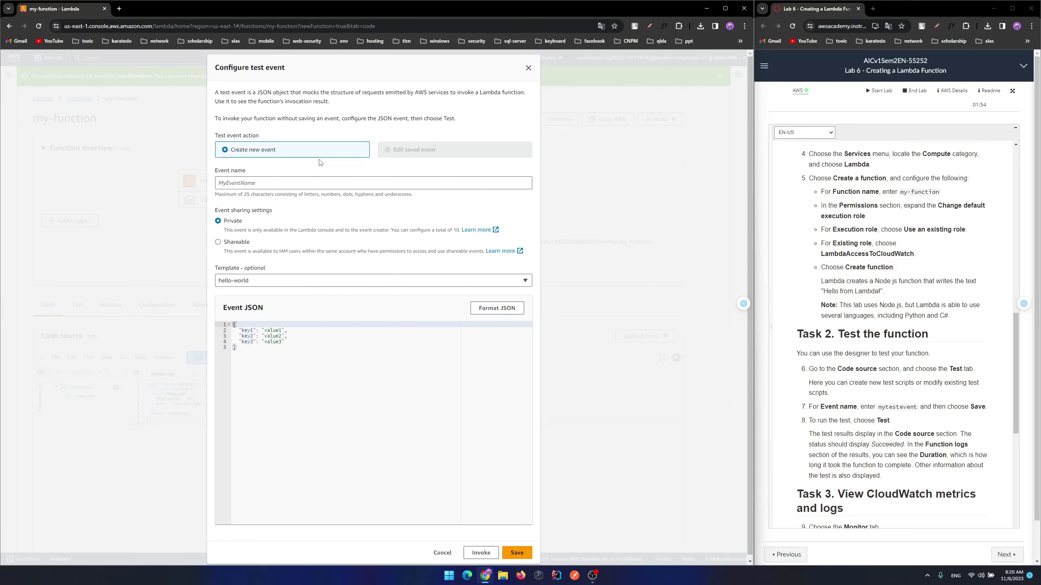
{"action": "double_click", "coordinate": [896, 406]}
{"action": "key", "text": "ctrl+c"}
{"action": "left_click", "coordinate": [238, 183]}
{"action": "type", "text": "my-function"}
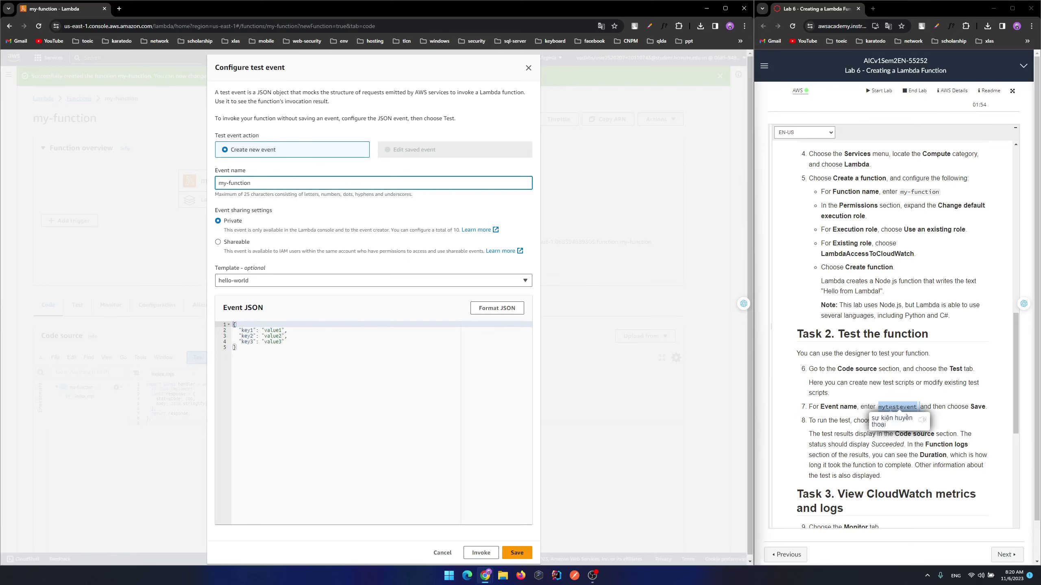
Step: Name the test event mytestevent, without a trailing space, and save it with the hello-world template
{"action": "right_click", "coordinate": [890, 409]}
{"action": "left_click", "coordinate": [913, 271]}
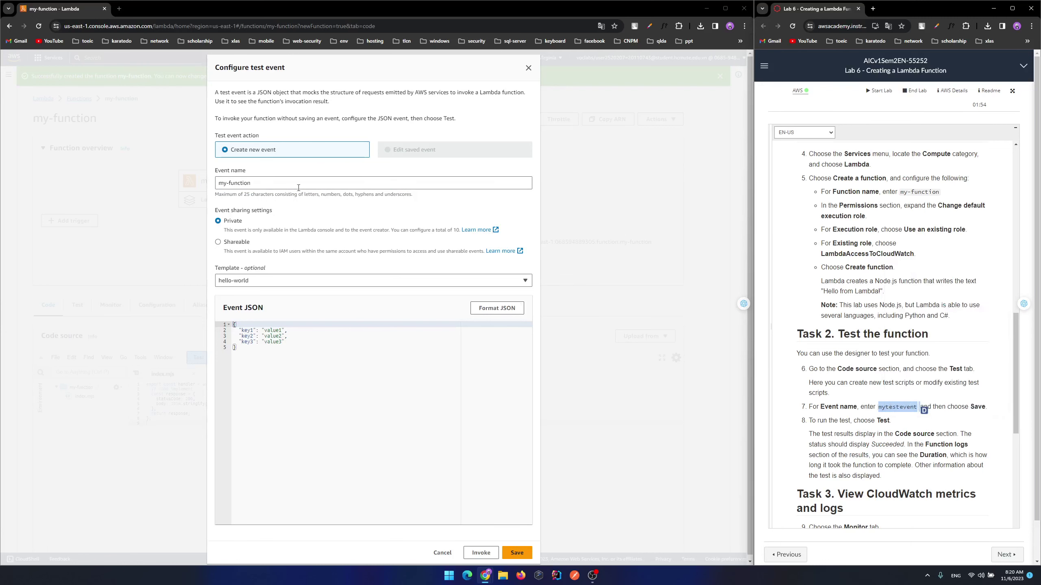
{"action": "left_click", "coordinate": [283, 179]}
{"action": "key", "text": "ctrl+a"}
{"action": "key", "text": "ctrl+v"}
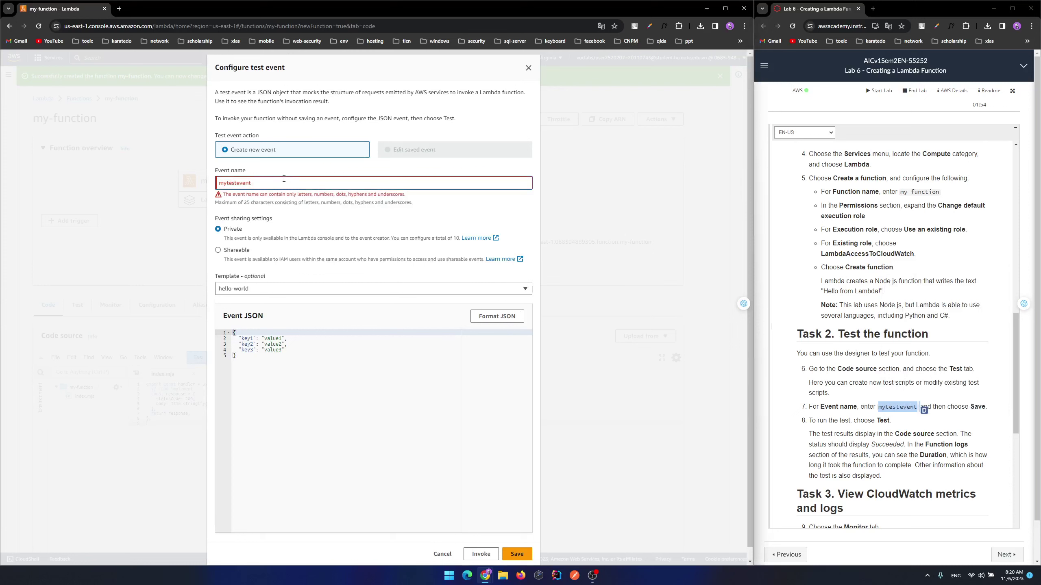
{"action": "key", "text": "BackSpace"}
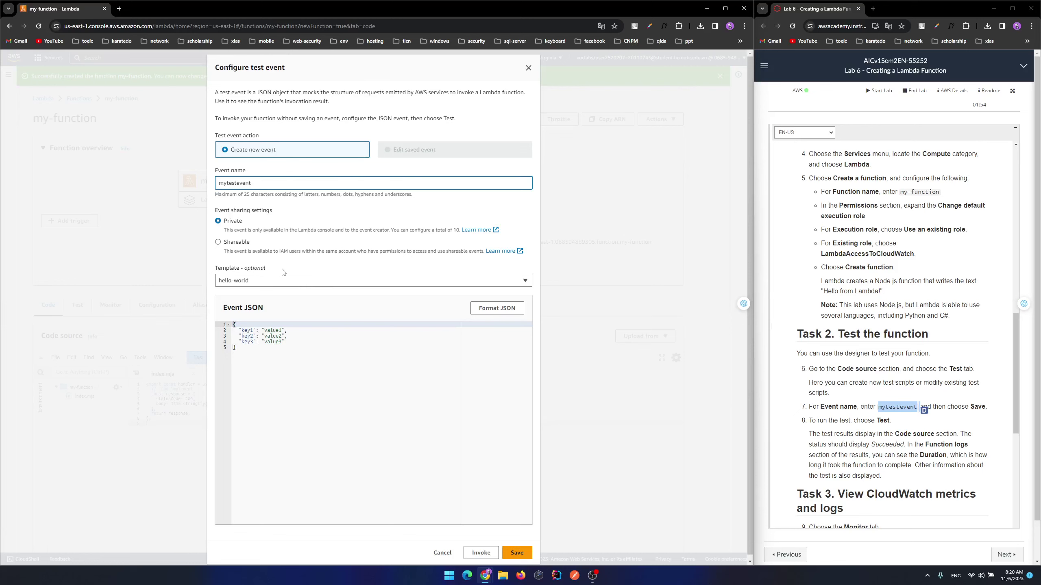
{"action": "left_click", "coordinate": [815, 417]}
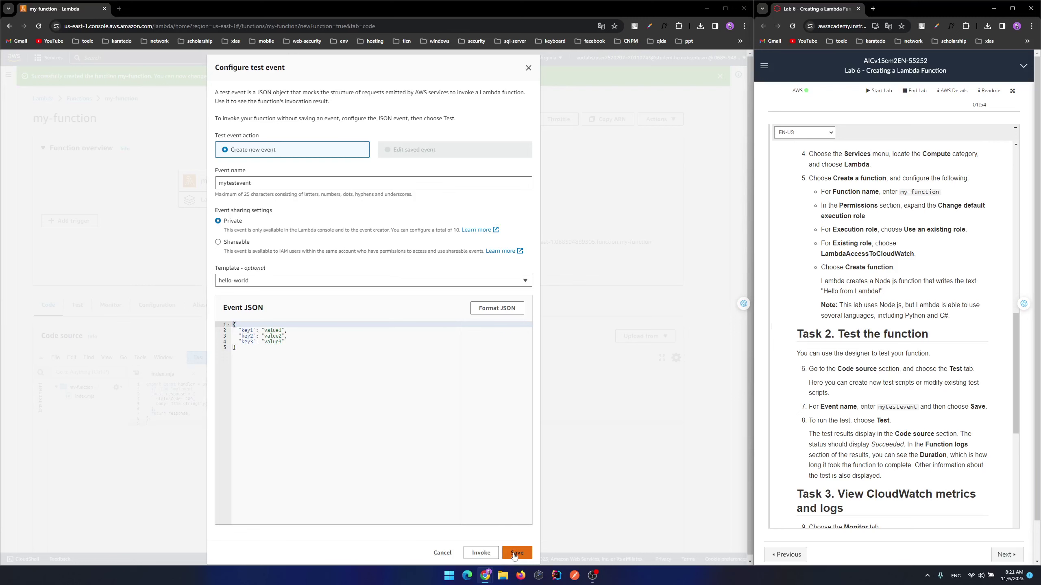
{"action": "left_click", "coordinate": [516, 553]}
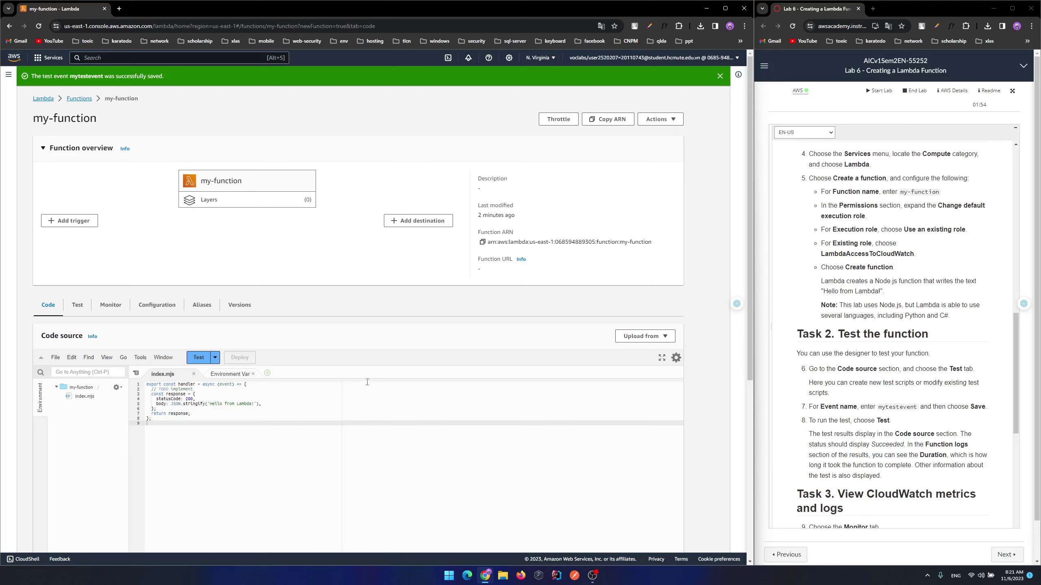
Step: Run the mytestevent test on my-function and examine the response, function logs and request ID in the execution results
{"action": "scroll", "coordinate": [497, 335], "scroll_direction": "down", "scroll_amount": 5}
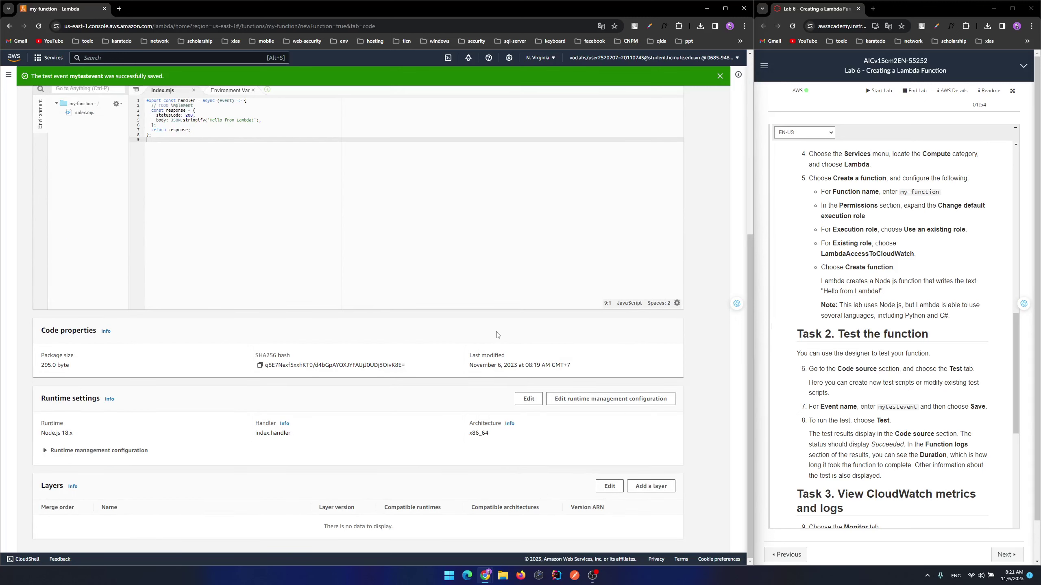
{"action": "scroll", "coordinate": [496, 335], "scroll_direction": "up", "scroll_amount": 3}
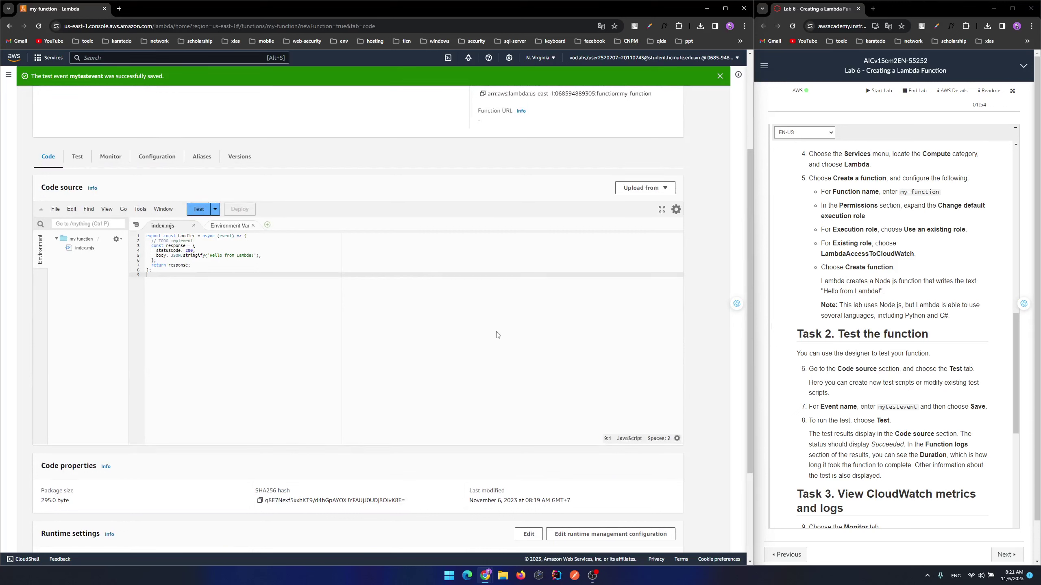
{"action": "left_click", "coordinate": [198, 211]}
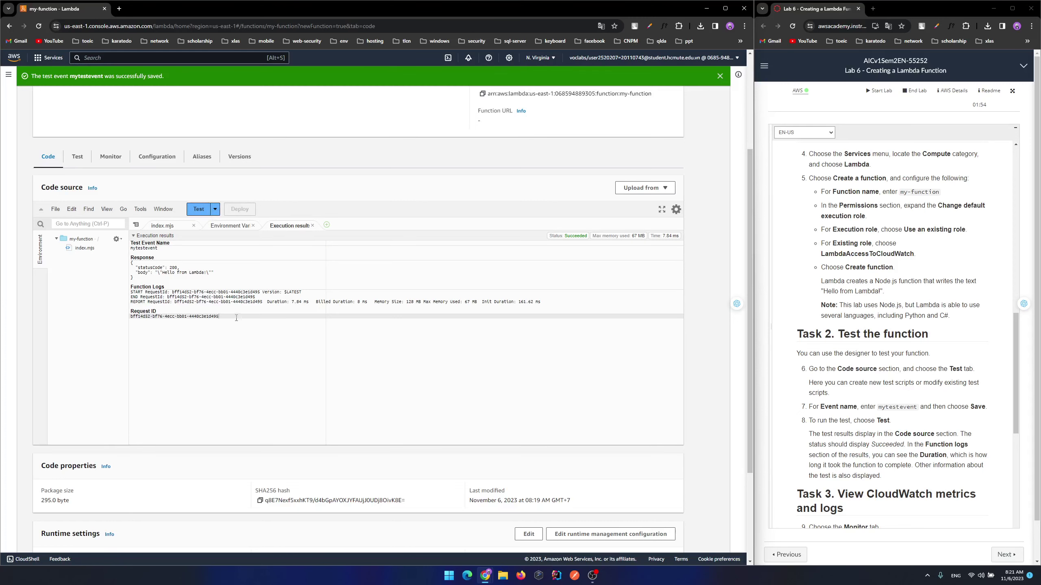
{"action": "left_click_drag", "start_coordinate": [221, 318], "coordinate": [135, 256]}
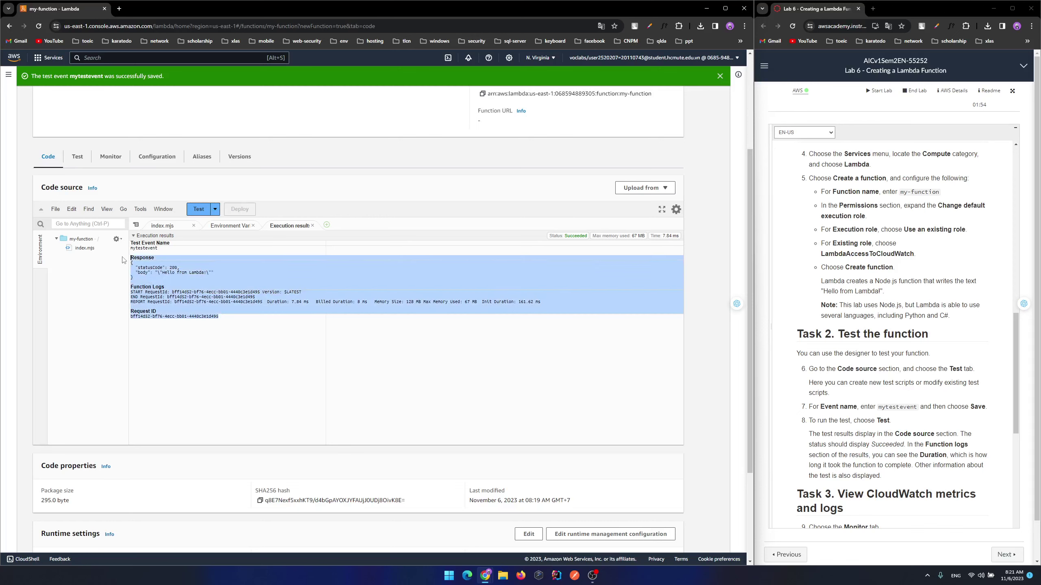
{"action": "left_click", "coordinate": [183, 349]}
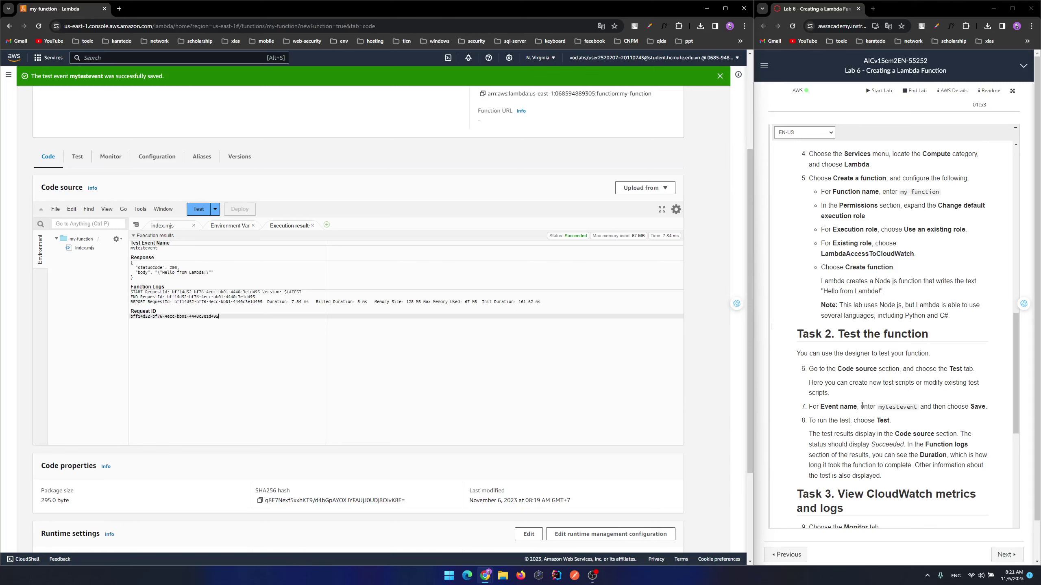
{"action": "double_click", "coordinate": [240, 297]}
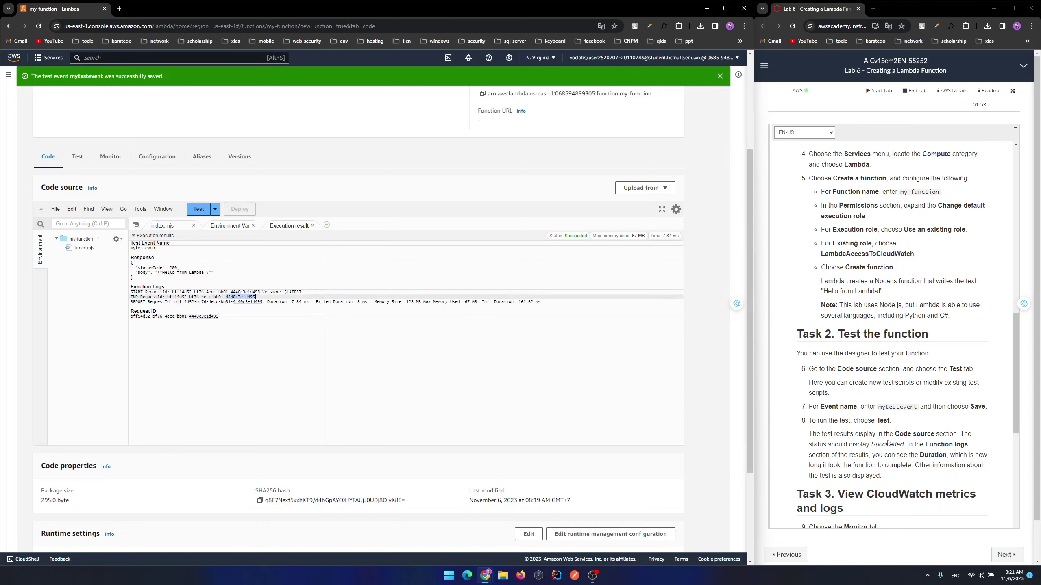
Step: Read the Task 3 instructions and view the CloudWatch metrics graphs of my-function
{"action": "scroll", "coordinate": [888, 443], "scroll_direction": "down", "scroll_amount": 3}
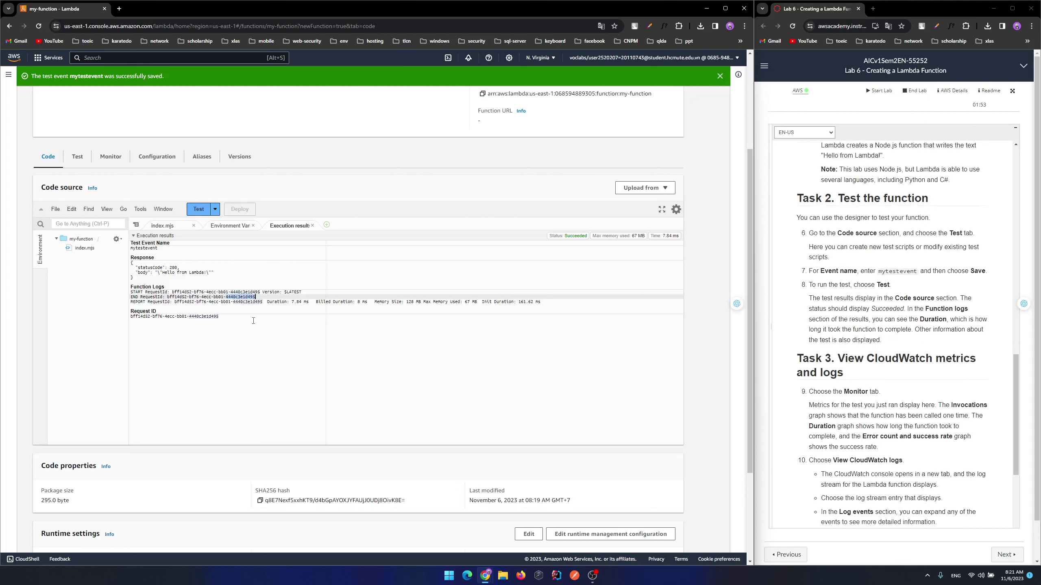
{"action": "left_click", "coordinate": [110, 156]}
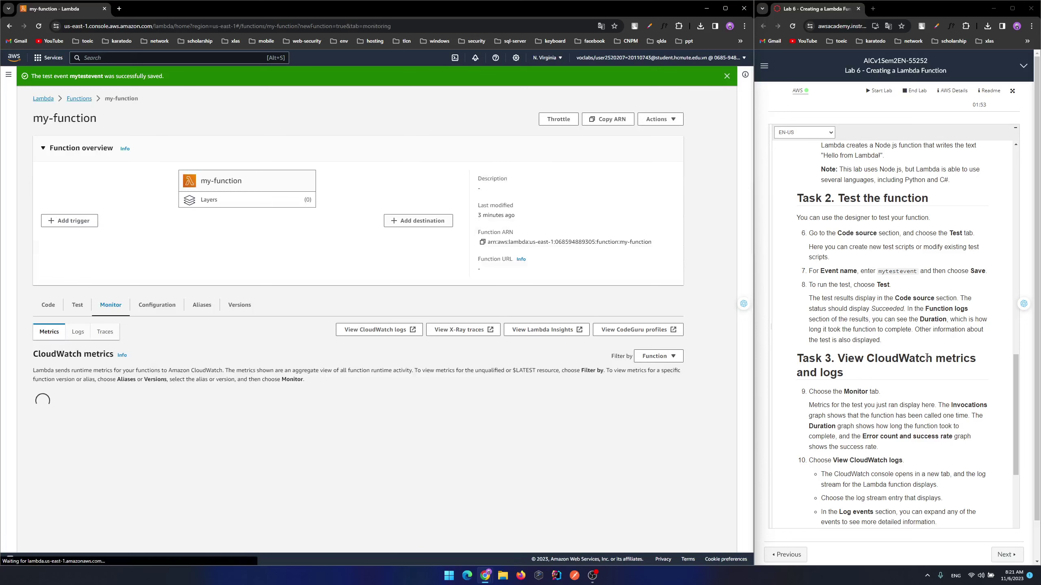
{"action": "scroll", "coordinate": [926, 357], "scroll_direction": "down", "scroll_amount": 3}
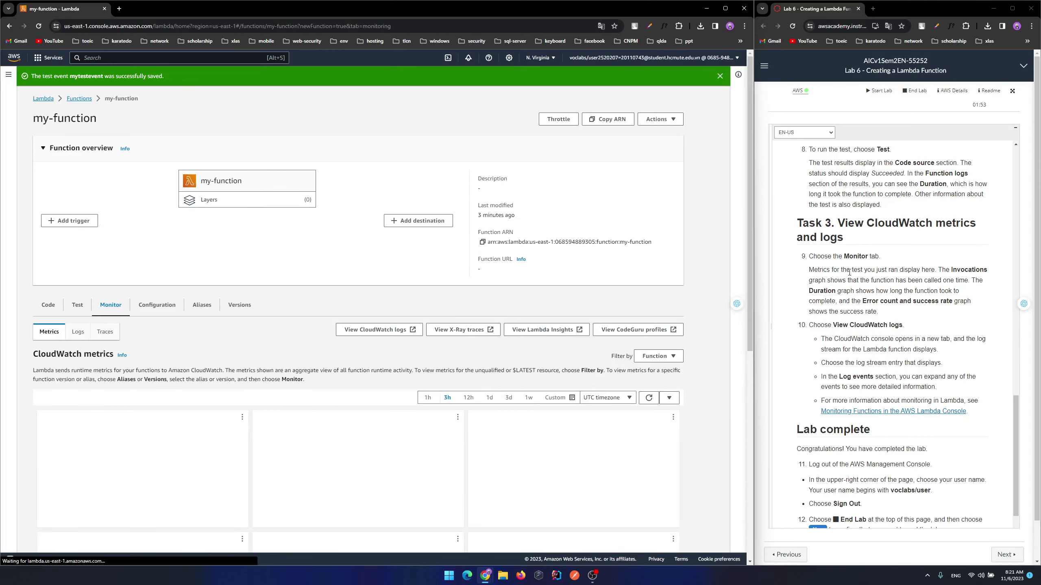
{"action": "scroll", "coordinate": [512, 417], "scroll_direction": "down", "scroll_amount": 3}
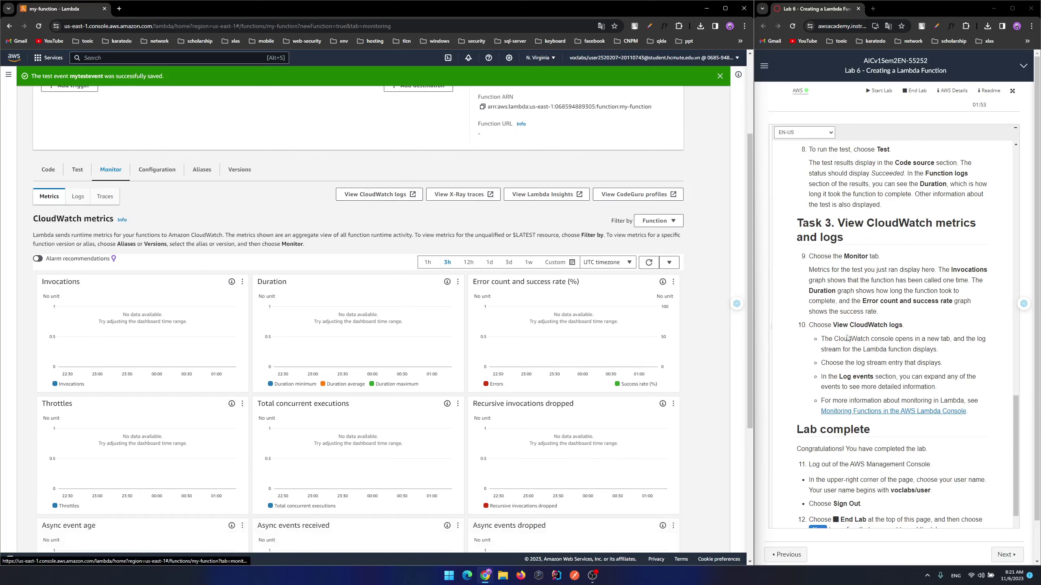
Step: Open the log stream of my-function in CloudWatch and resume automatic retrying for newer log events
{"action": "left_click", "coordinate": [375, 194]}
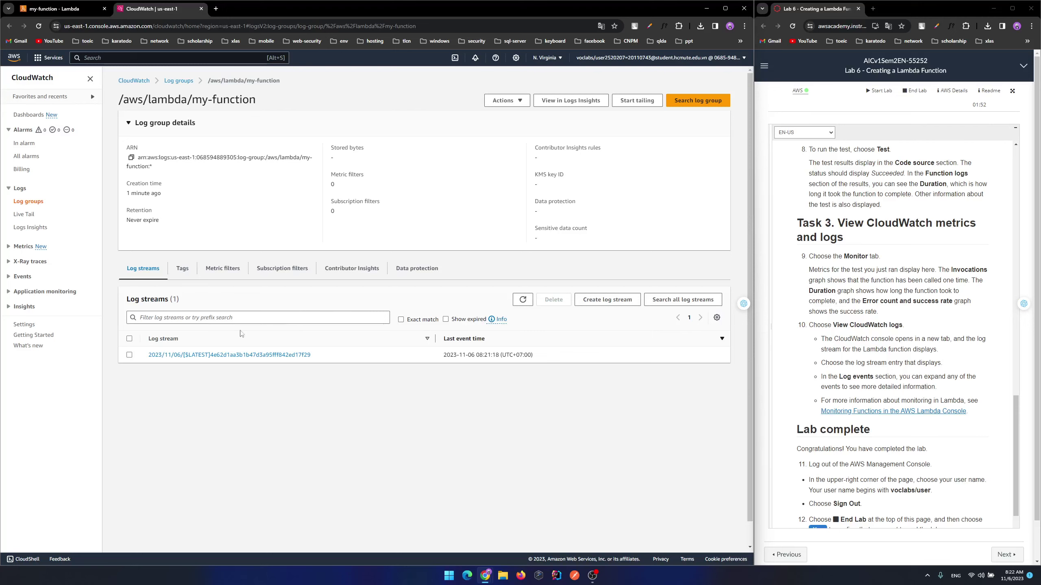
{"action": "left_click", "coordinate": [212, 355]}
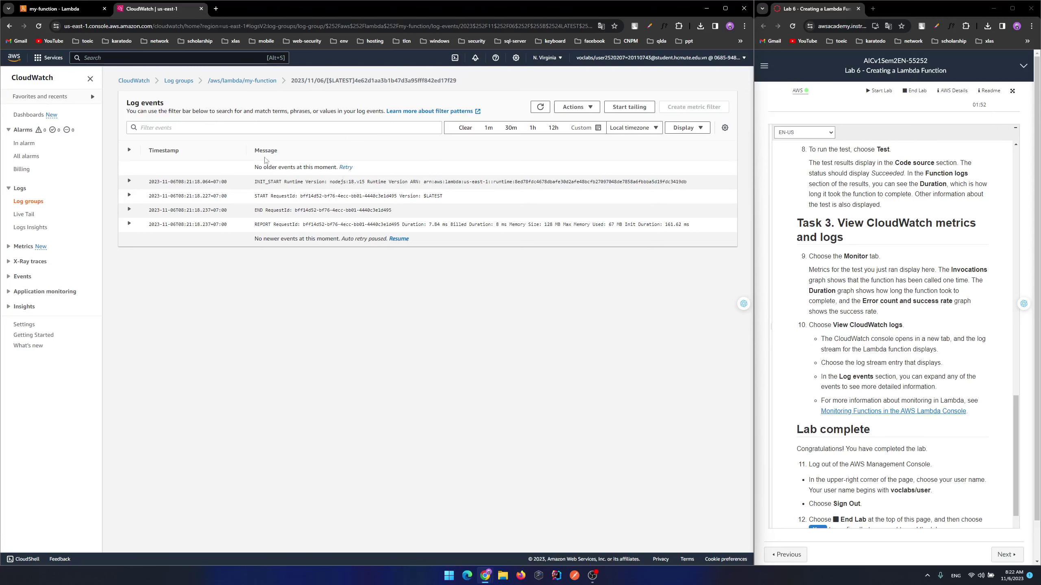
{"action": "left_click_drag", "start_coordinate": [257, 241], "coordinate": [397, 239]}
{"action": "left_click", "coordinate": [416, 331]}
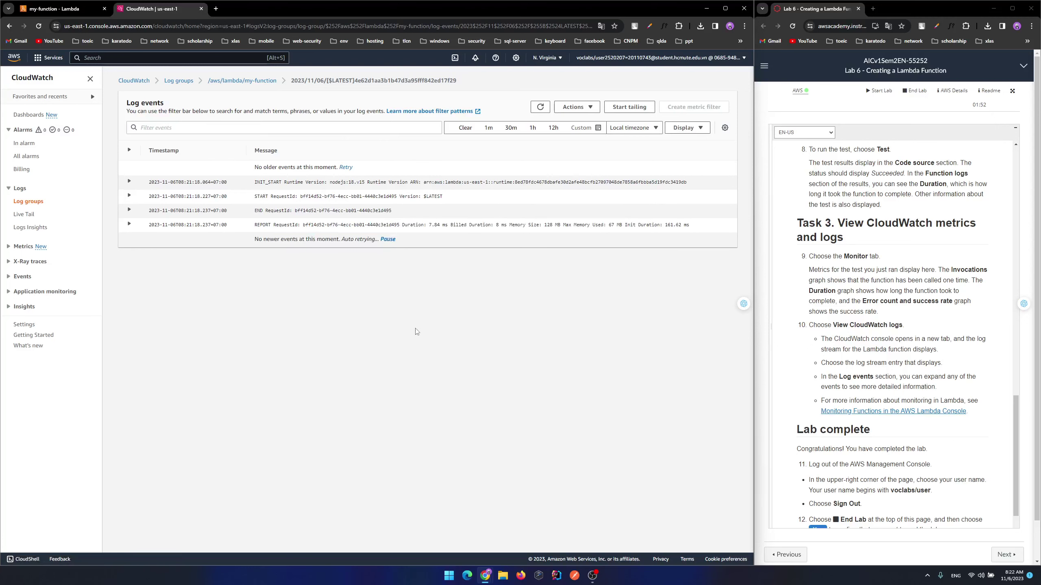
Step: Read the lab completion instructions and look over the display options for the log events
{"action": "scroll", "coordinate": [896, 400], "scroll_direction": "down", "scroll_amount": 1}
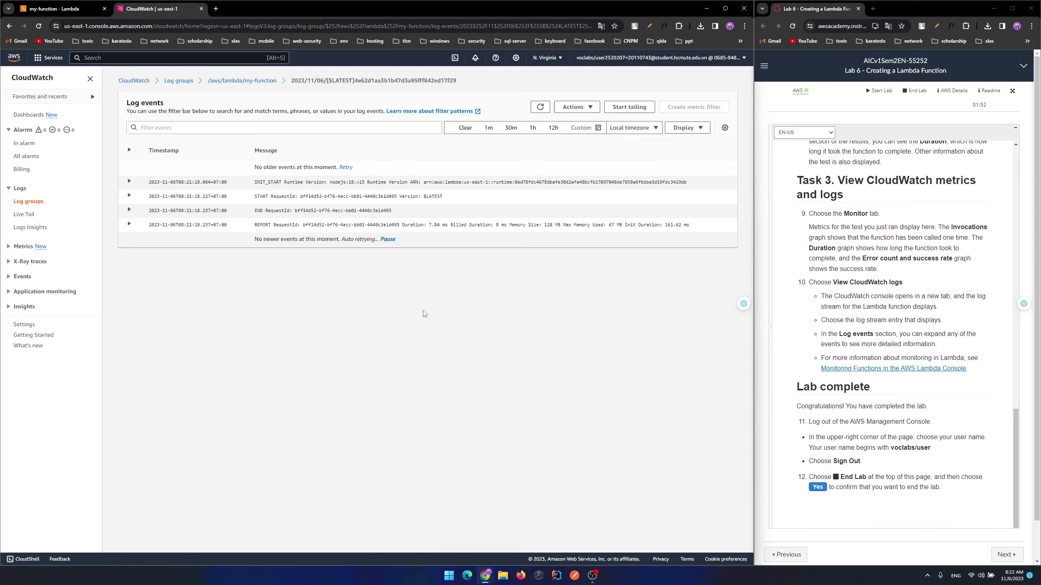
{"action": "left_click", "coordinate": [704, 128]}
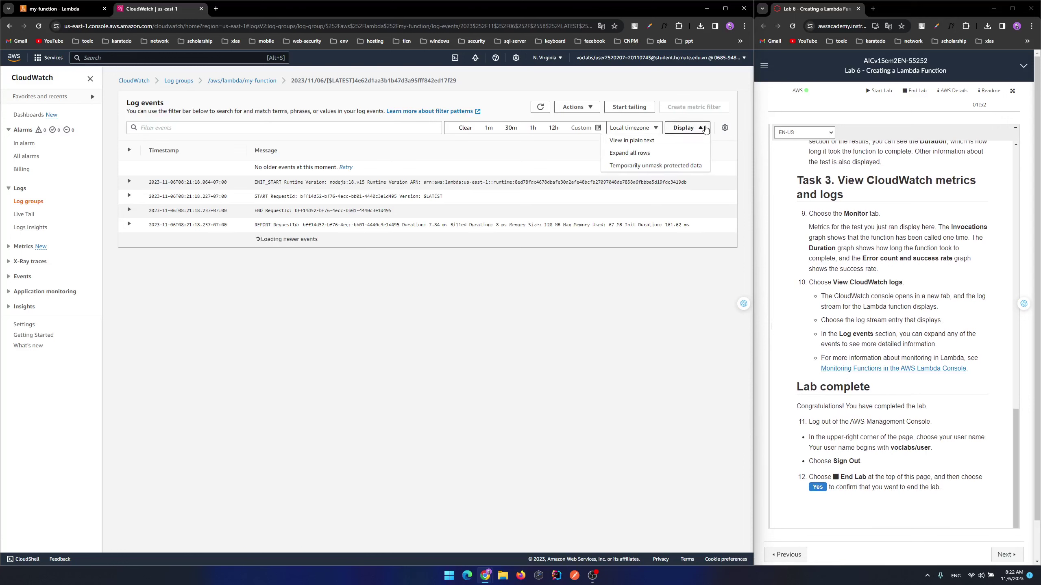
{"action": "left_click", "coordinate": [704, 128]}
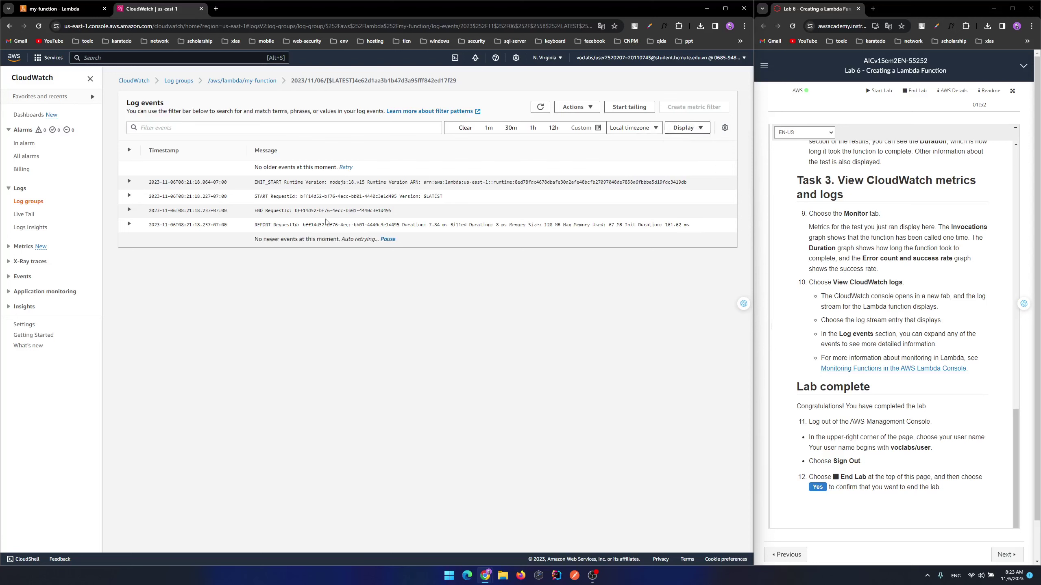
Step: End the lab session from the lab guide
{"action": "left_click", "coordinate": [917, 95]}
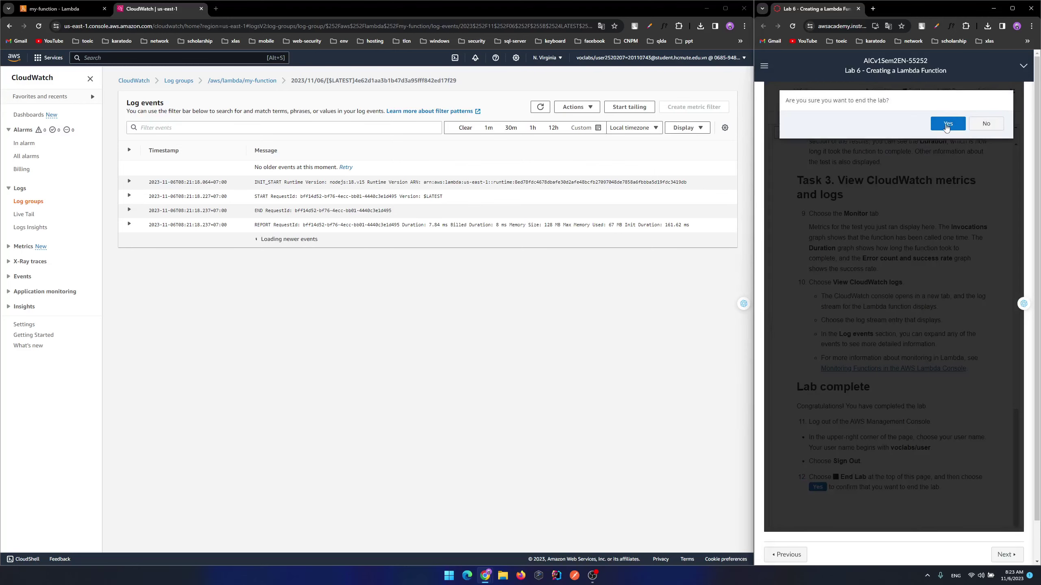